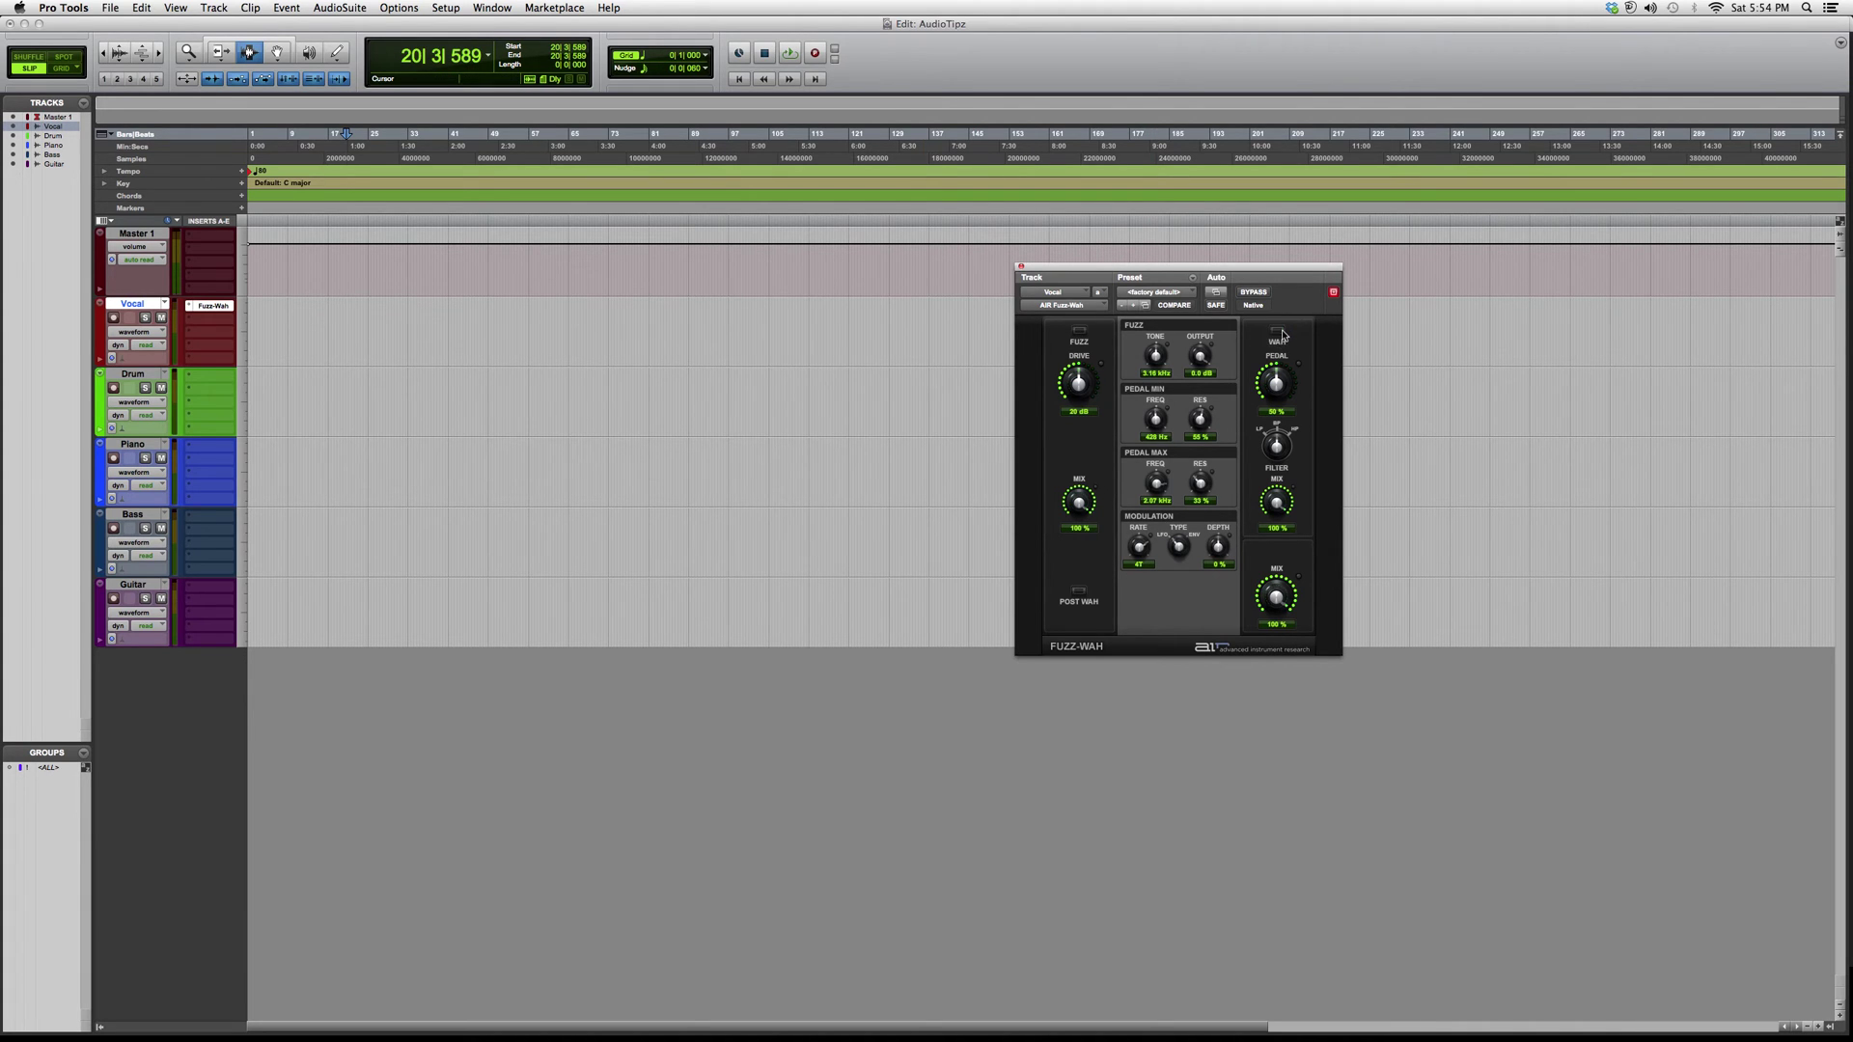
# - Toggle the Vocal track Fuzz-Wah's WAH and FUZZ enable buttons, leaving the wah section off
pyautogui.click(1278, 333)
pyautogui.click(1278, 333)
pyautogui.click(1080, 330)
pyautogui.click(1279, 333)
pyautogui.click(1279, 334)
pyautogui.click(1081, 330)
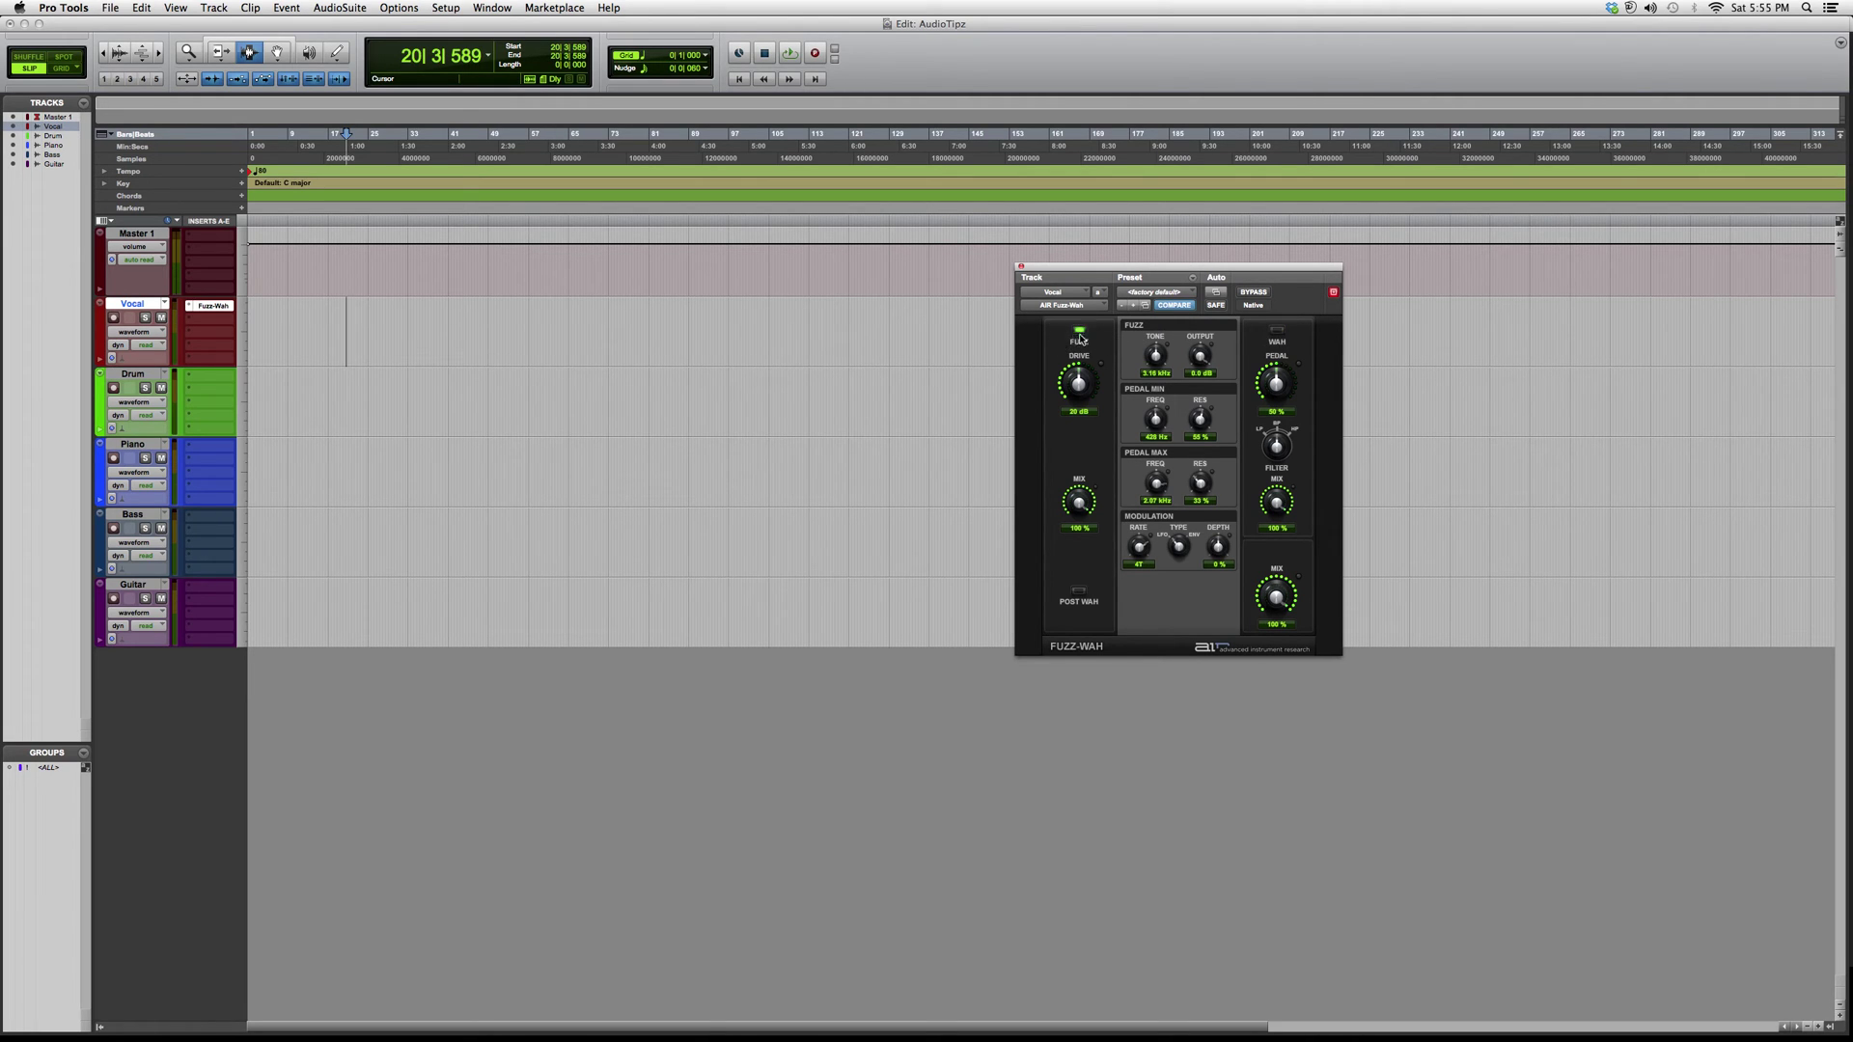